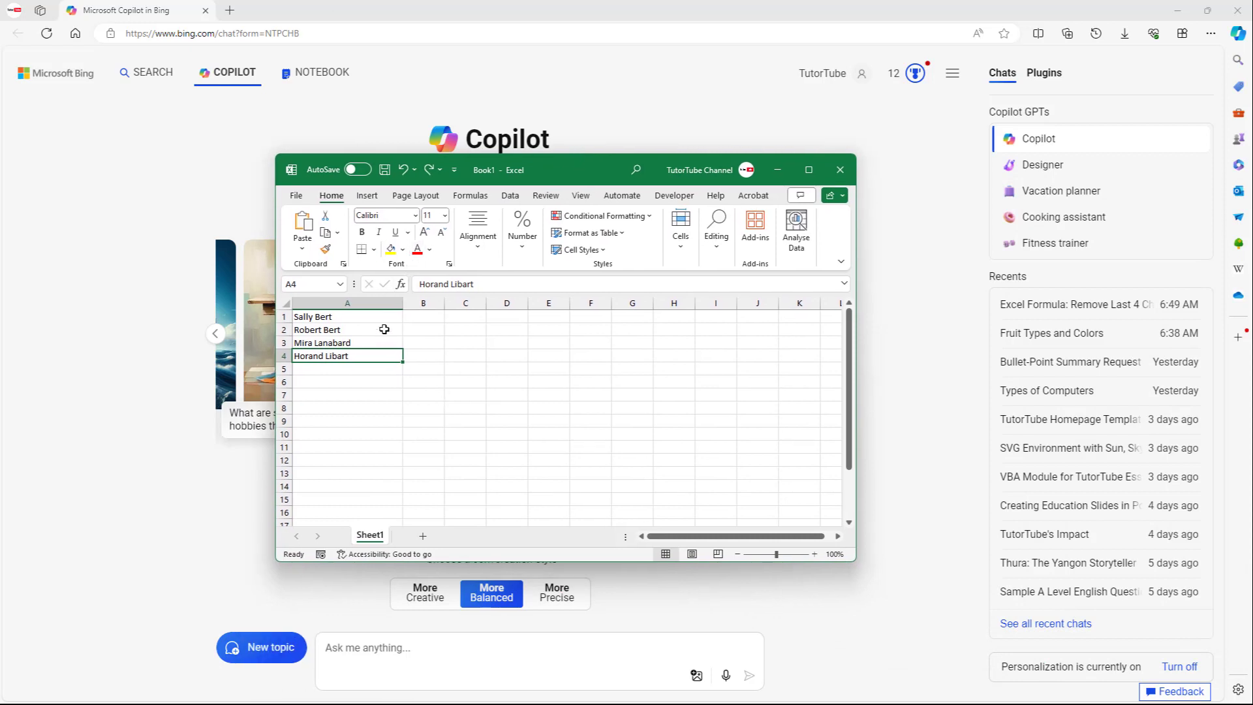
Step: Highlight the four names in column A, then deselect them with an empty cell
{"action": "left_click_drag", "start_coordinate": [386, 319], "coordinate": [390, 357]}
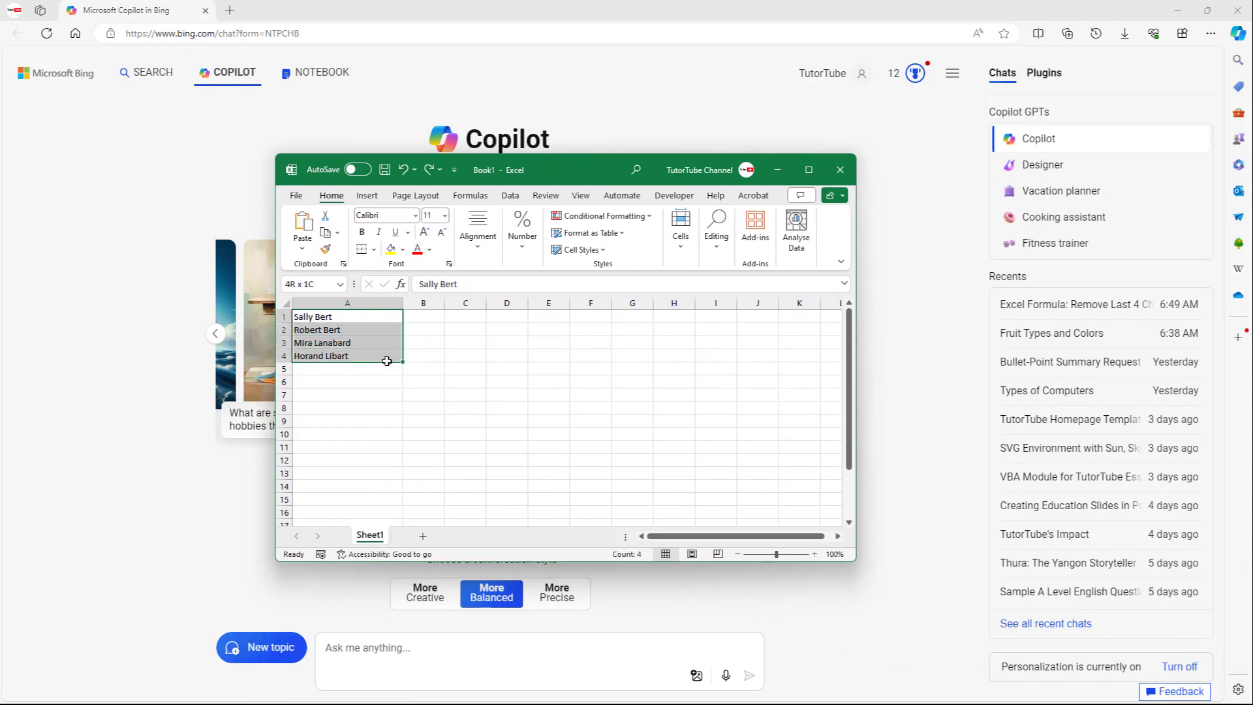
{"action": "left_click", "coordinate": [350, 373]}
{"action": "left_click_drag", "start_coordinate": [342, 314], "coordinate": [341, 382]}
{"action": "left_click", "coordinate": [490, 356]}
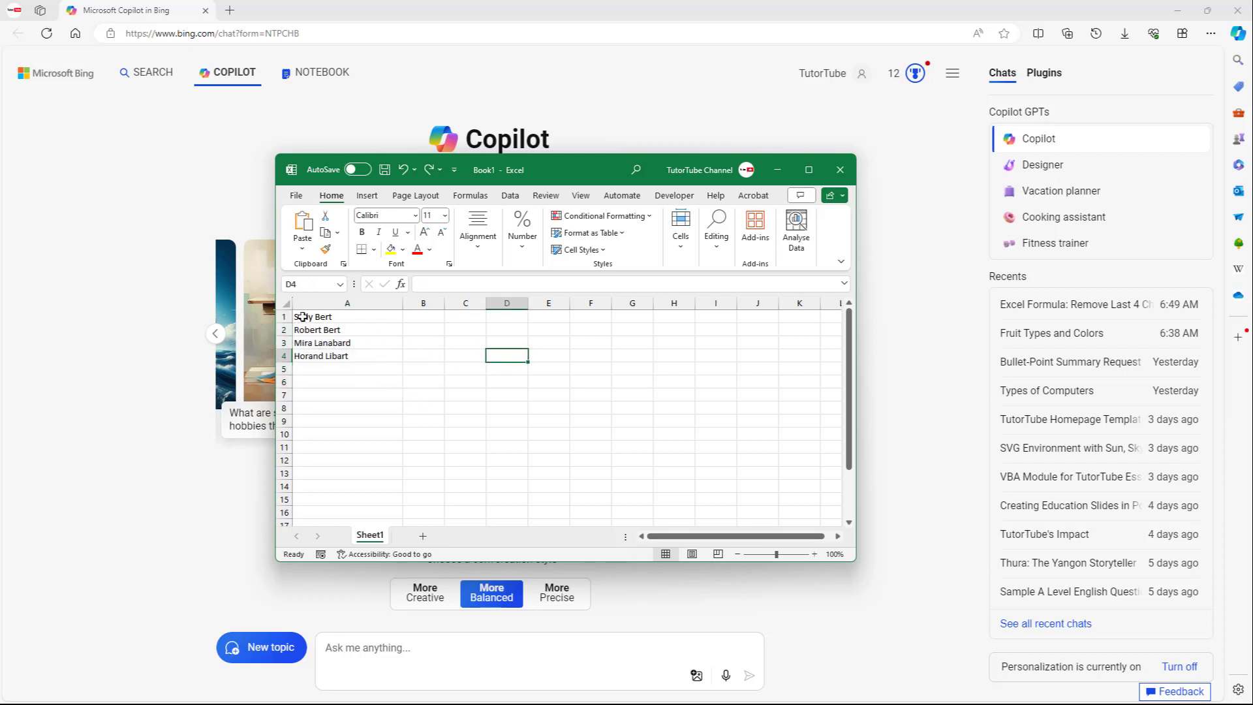
Step: Move Excel aside and ask Copilot for a formula removing A1's last 4 characters
{"action": "left_click", "coordinate": [370, 318]}
{"action": "left_click_drag", "start_coordinate": [634, 176], "coordinate": [1252, 217]}
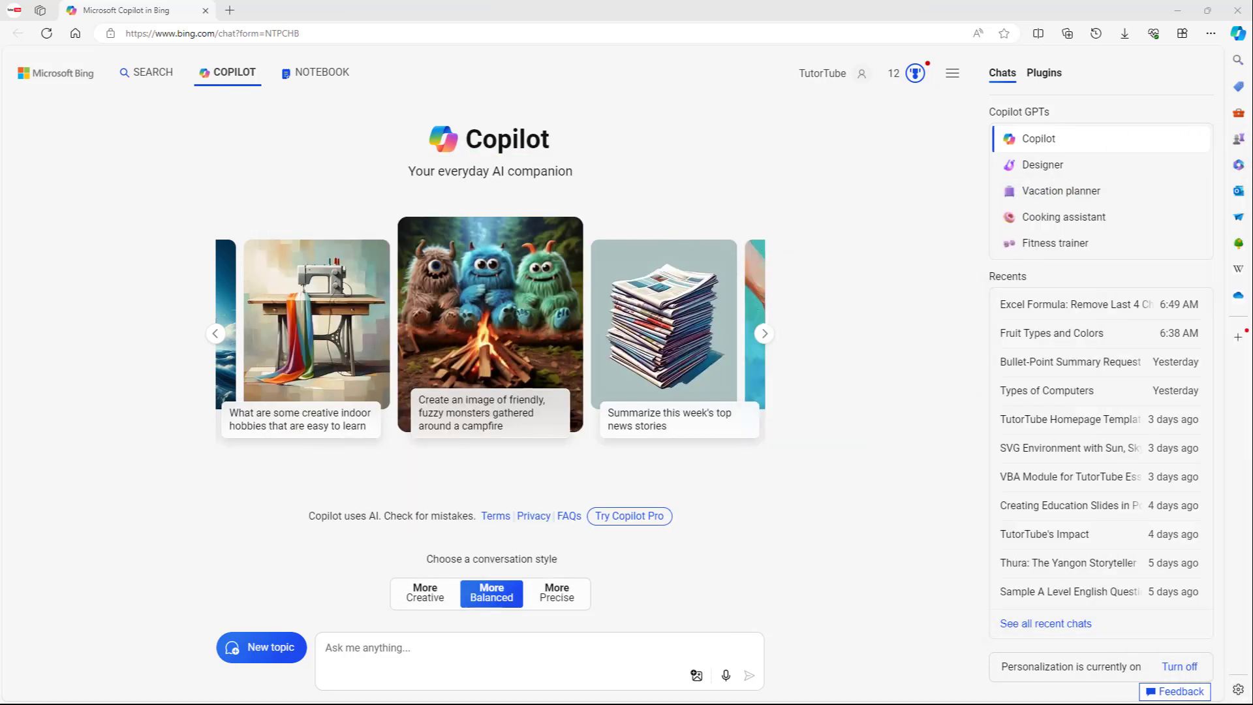
{"action": "left_click", "coordinate": [369, 648]}
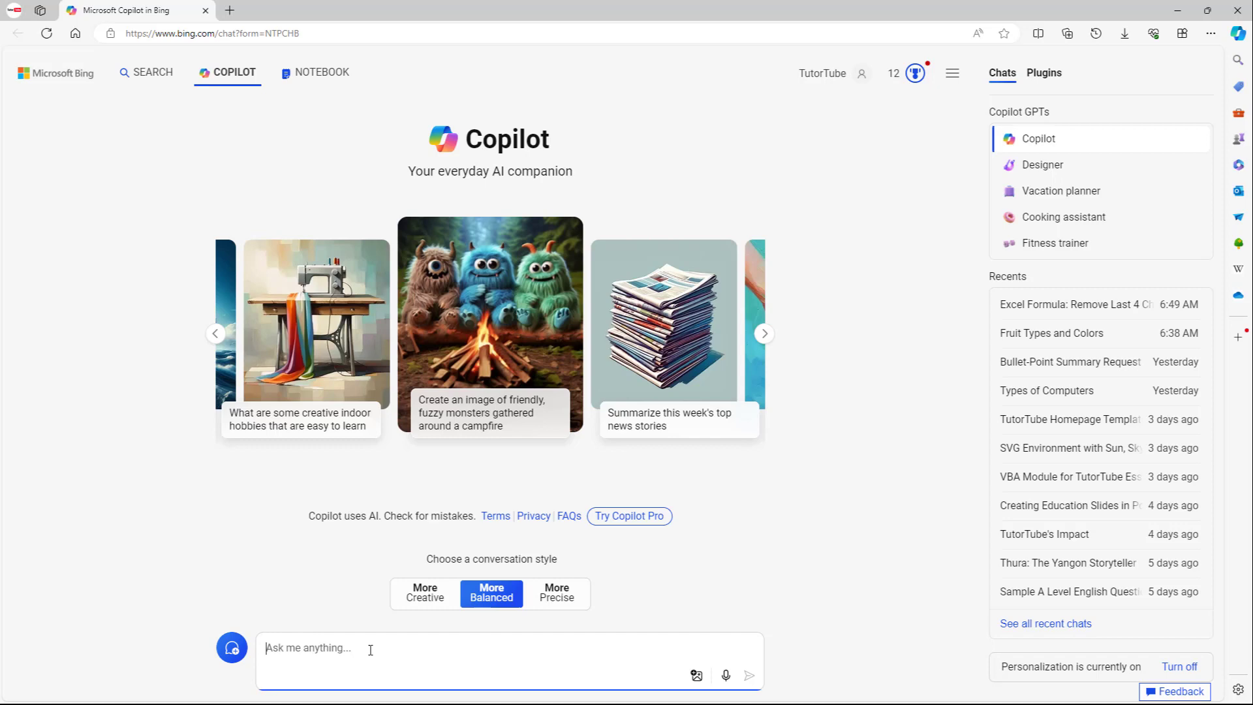
{"action": "type", "text": "Wite a"}
{"action": "type", "text": "ri"}
{"action": "type", "text": "twe"}
{"action": "type", "text": " a"}
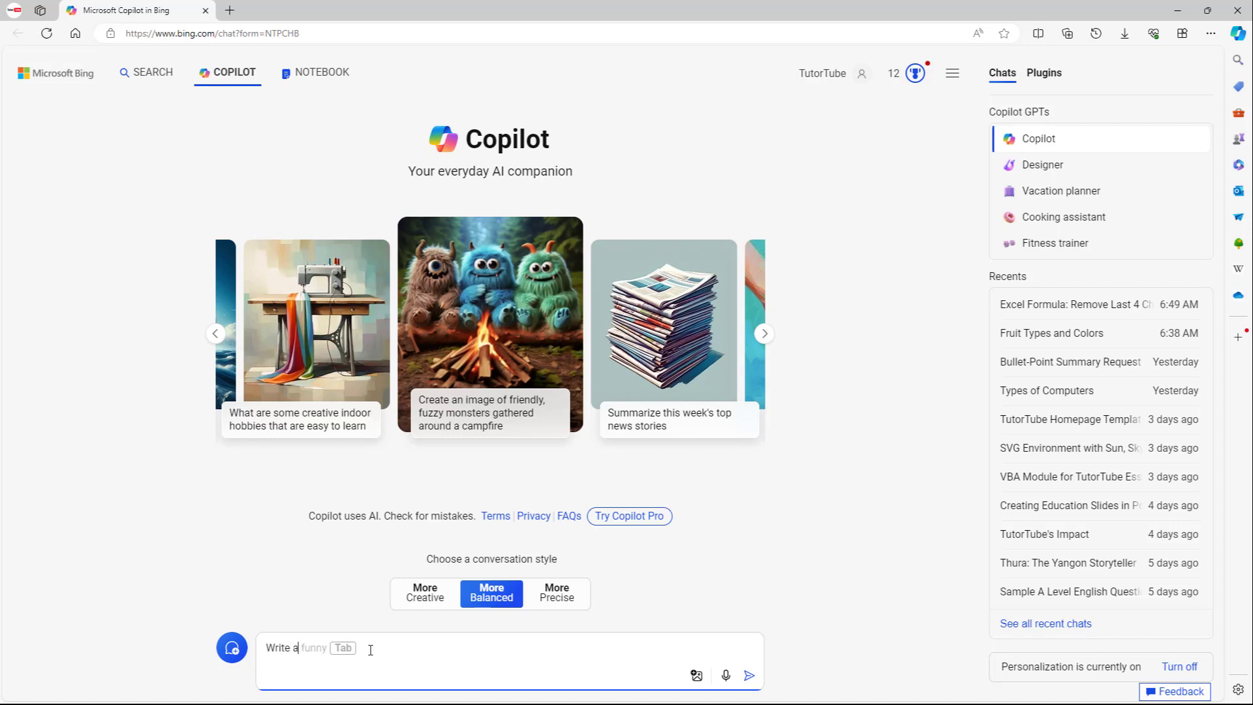
{"action": "type", "text": "n excel formu"}
{"action": "type", "text": "la t"}
{"action": "type", "text": "o remove"}
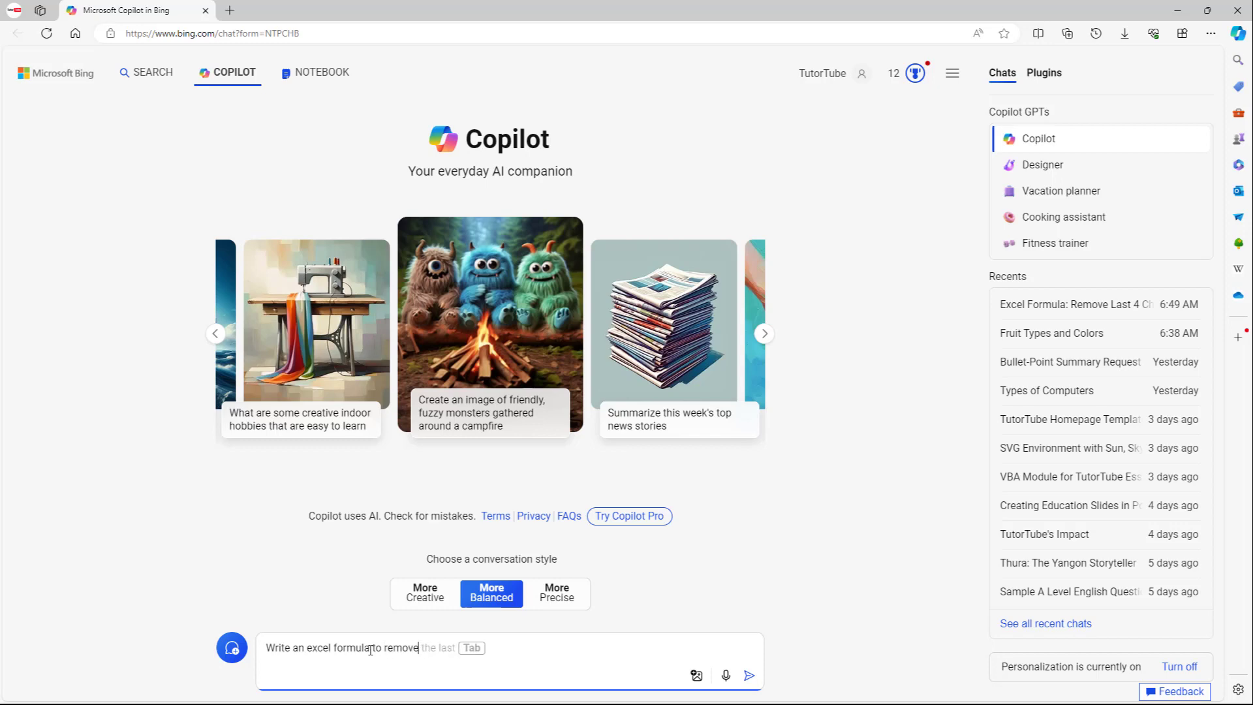
{"action": "type", "text": " the last 4 c"}
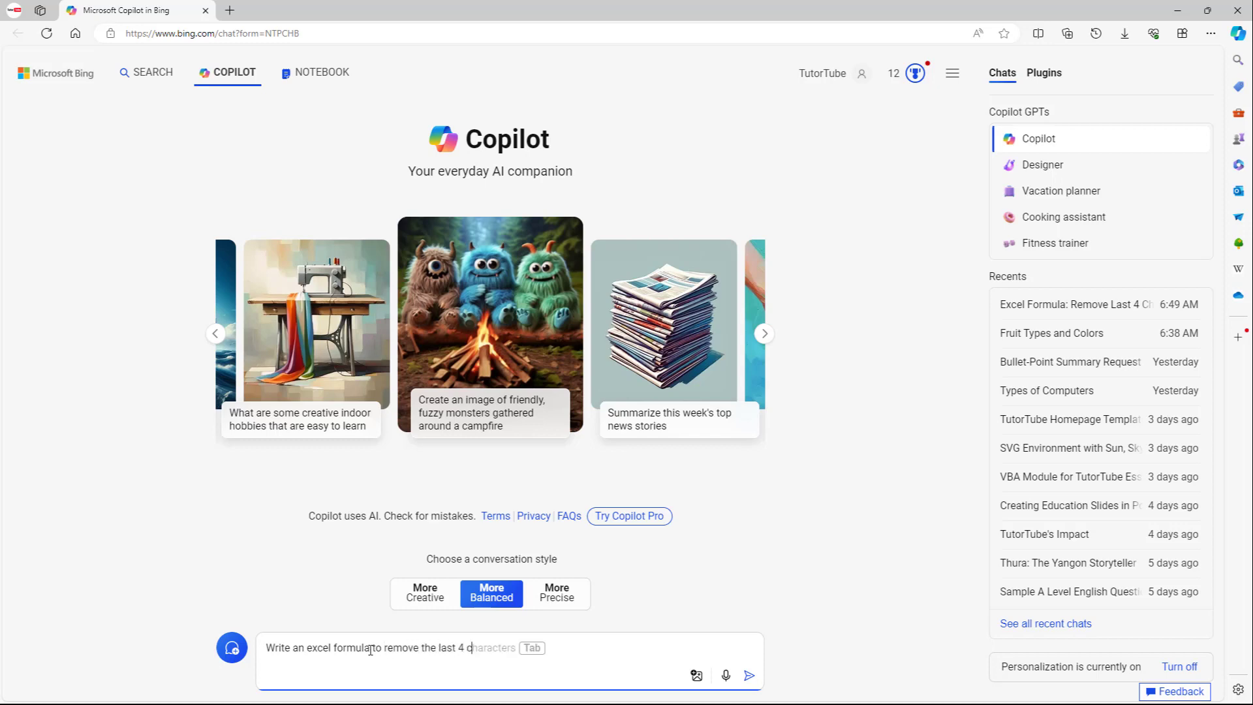
{"action": "type", "text": "ar"}
{"action": "type", "text": "actersfrom"}
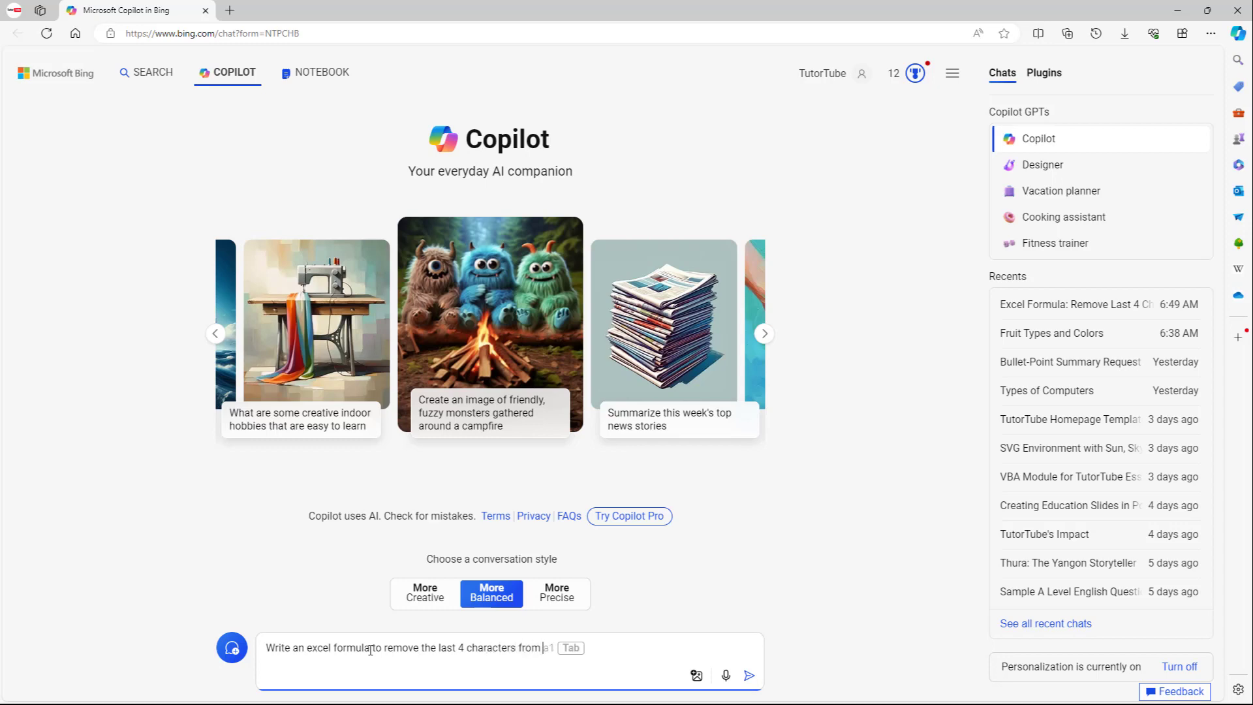
{"action": "type", "text": " A1"}
{"action": "key", "text": "Return"}
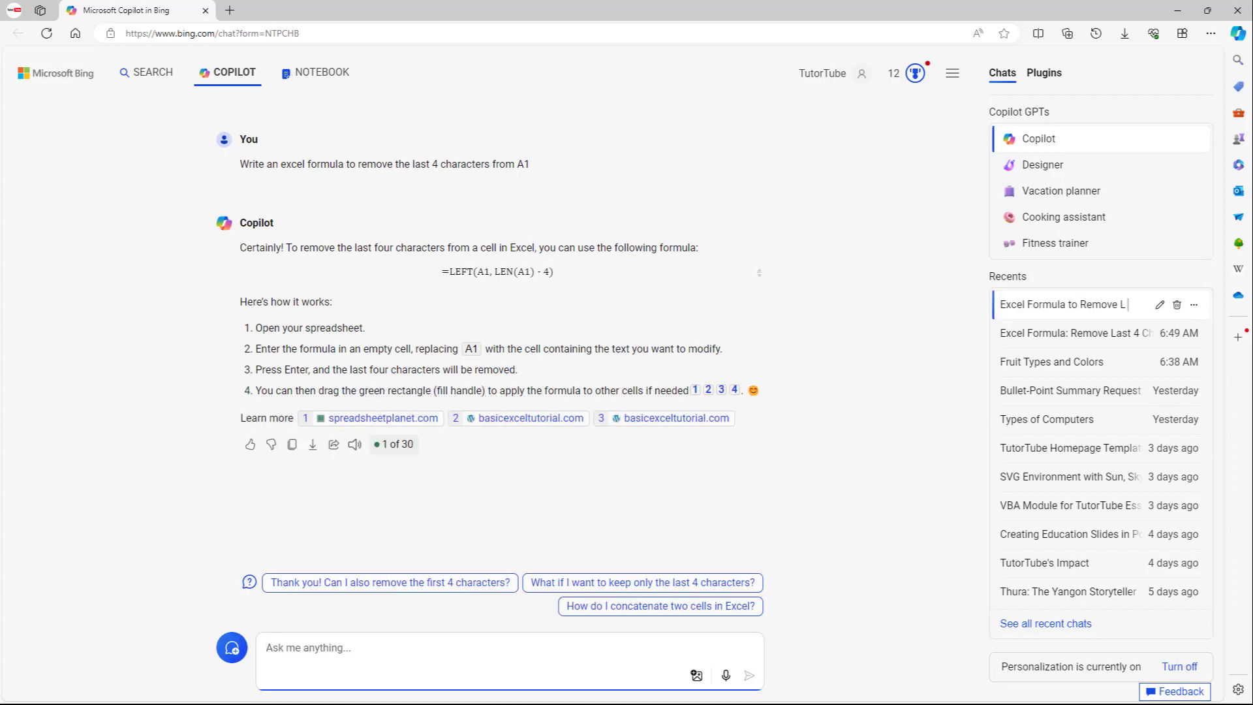
Step: Switch back to the Excel workbook with the four names
{"action": "key", "text": "alt+Tab"}
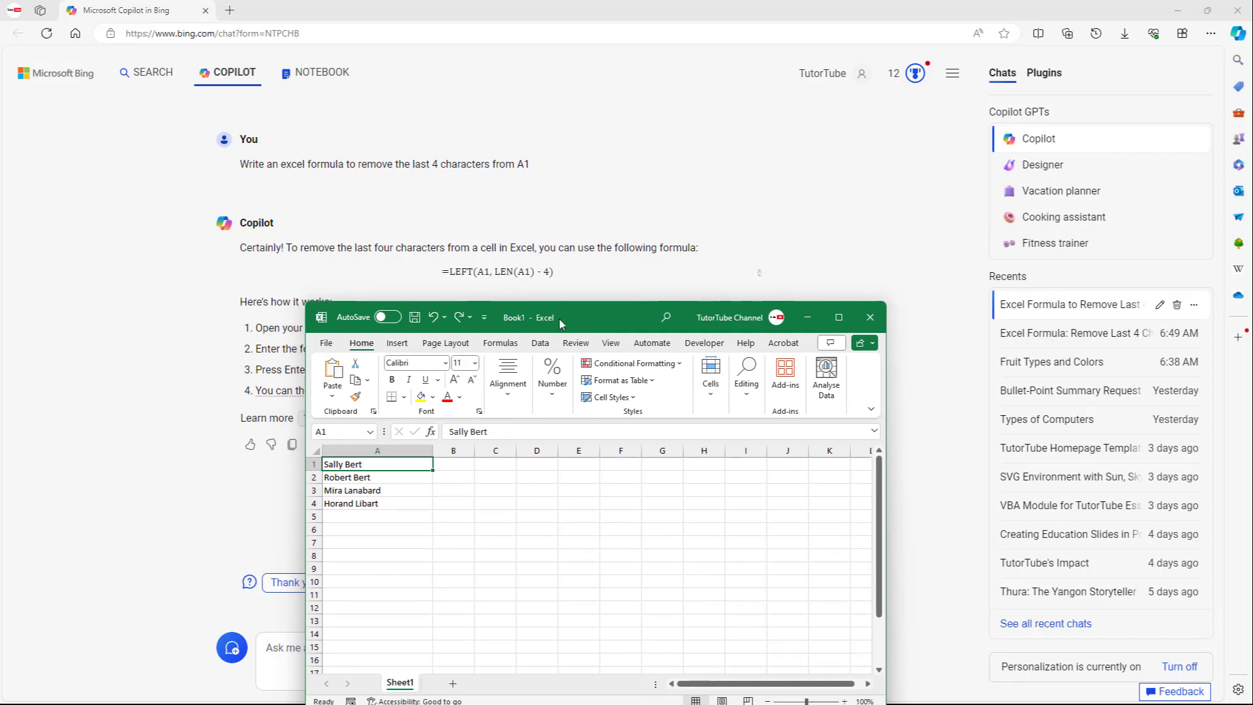
Step: Enter =LEFT(A1,LEN(A1)-4) in B1, correcting the mistyped A1 reference
{"action": "left_click", "coordinate": [459, 463]}
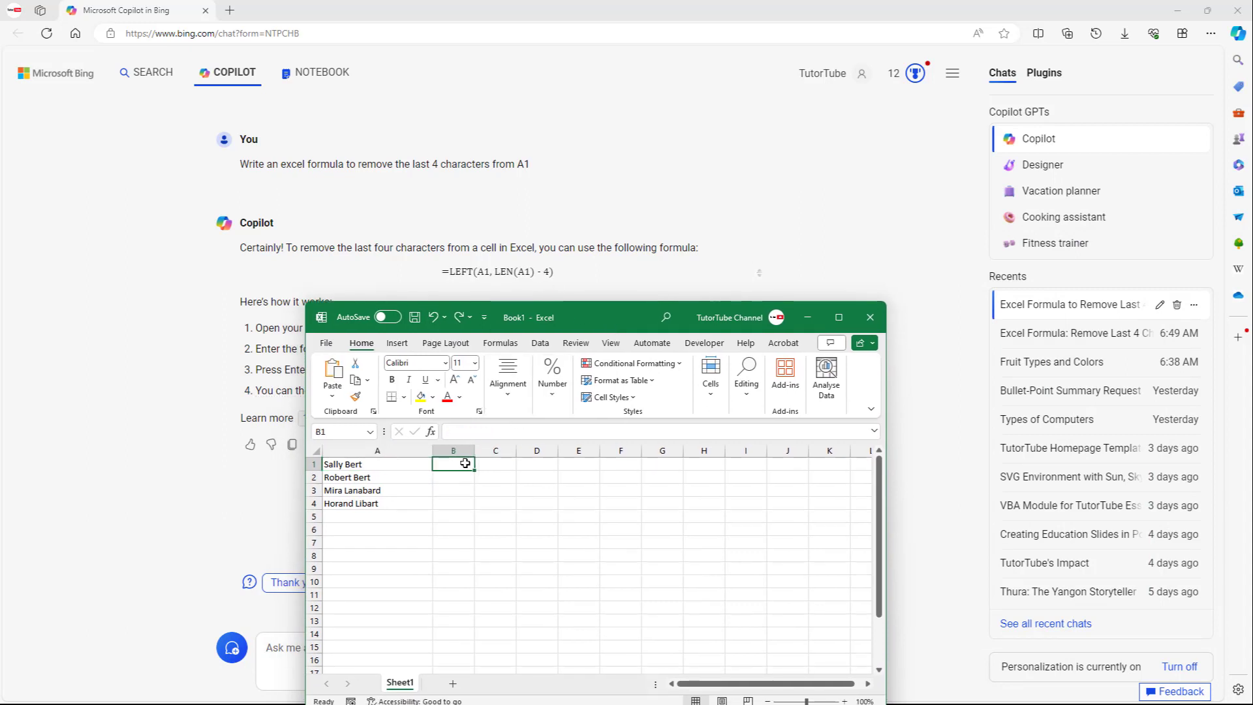
{"action": "type", "text": "=LEFT"}
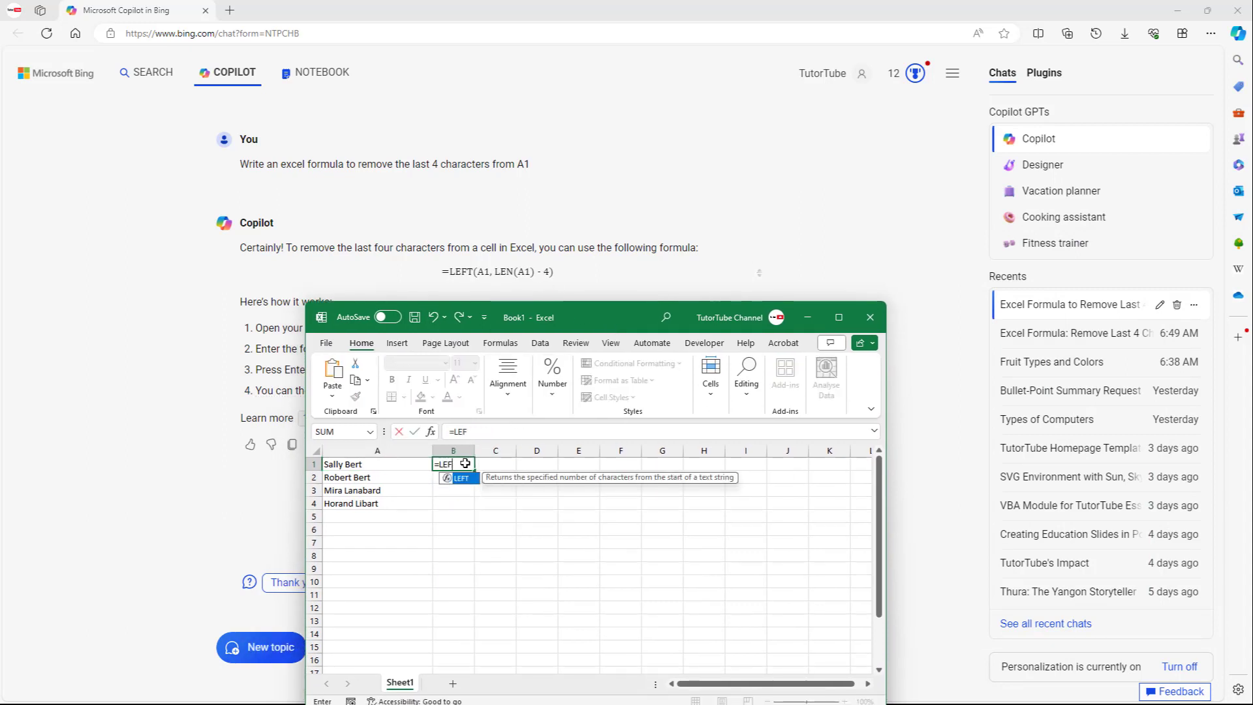
{"action": "type", "text": "(A"}
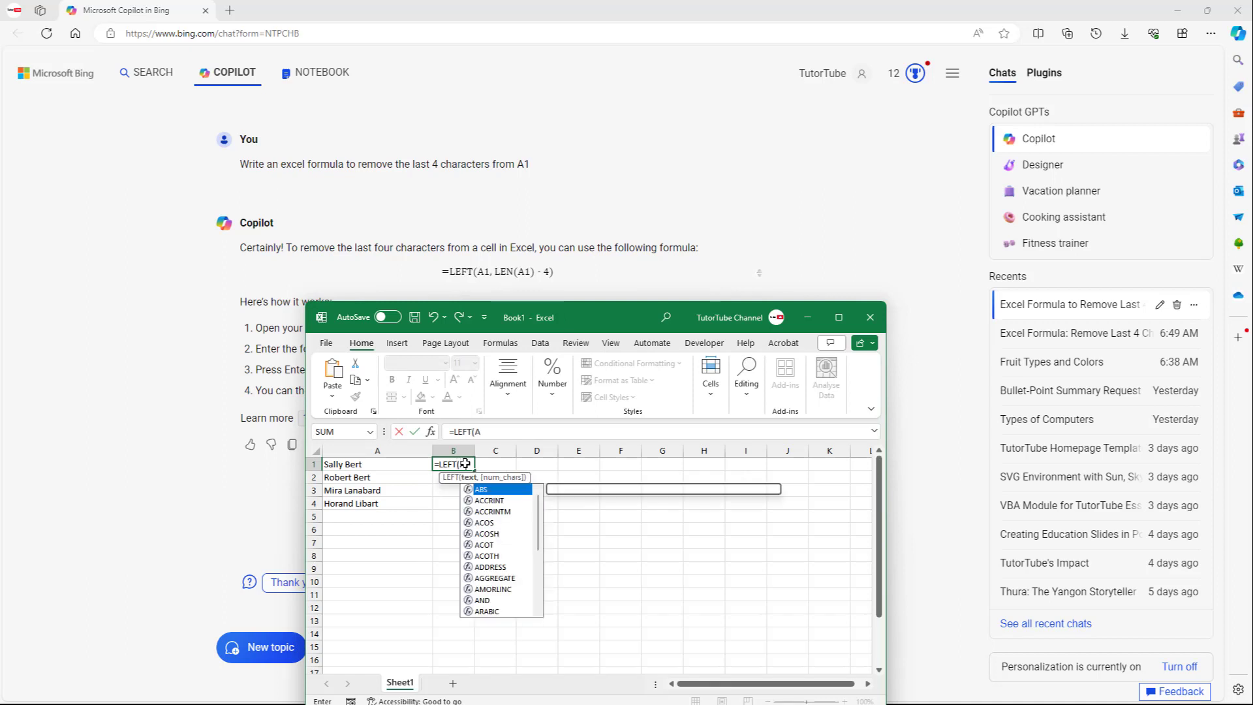
{"action": "type", "text": "1"}
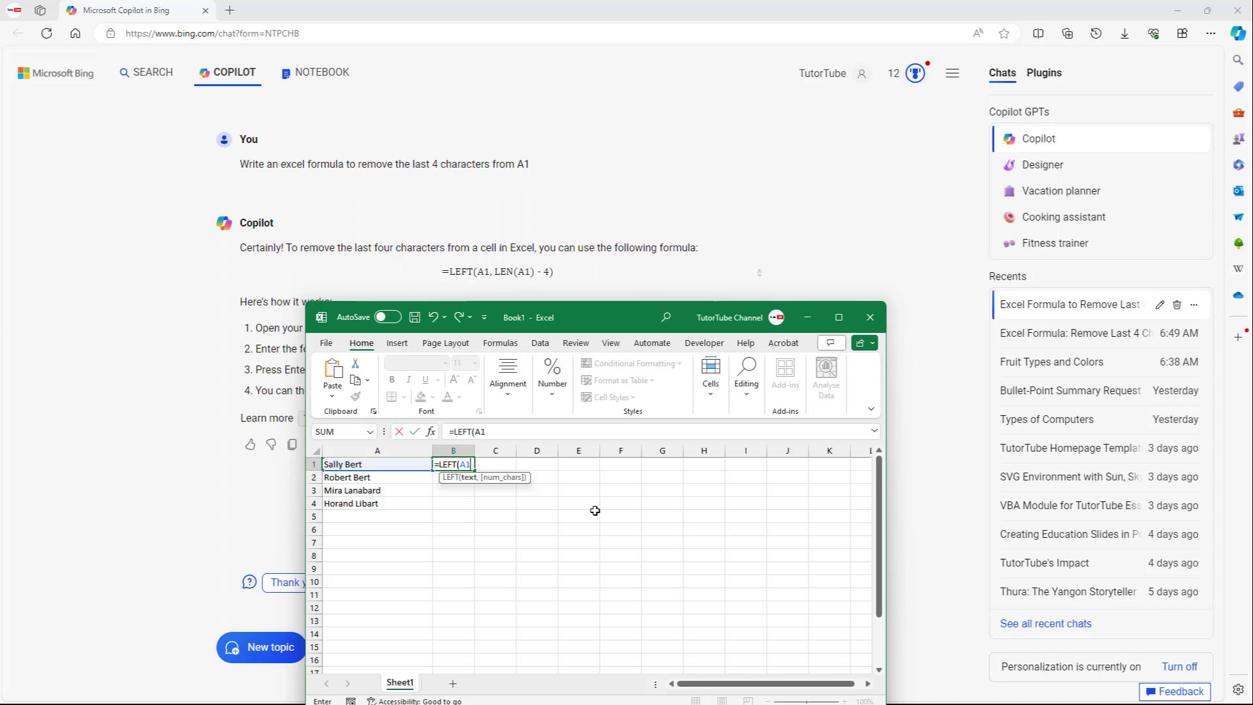
{"action": "type", "text": ",LEN"}
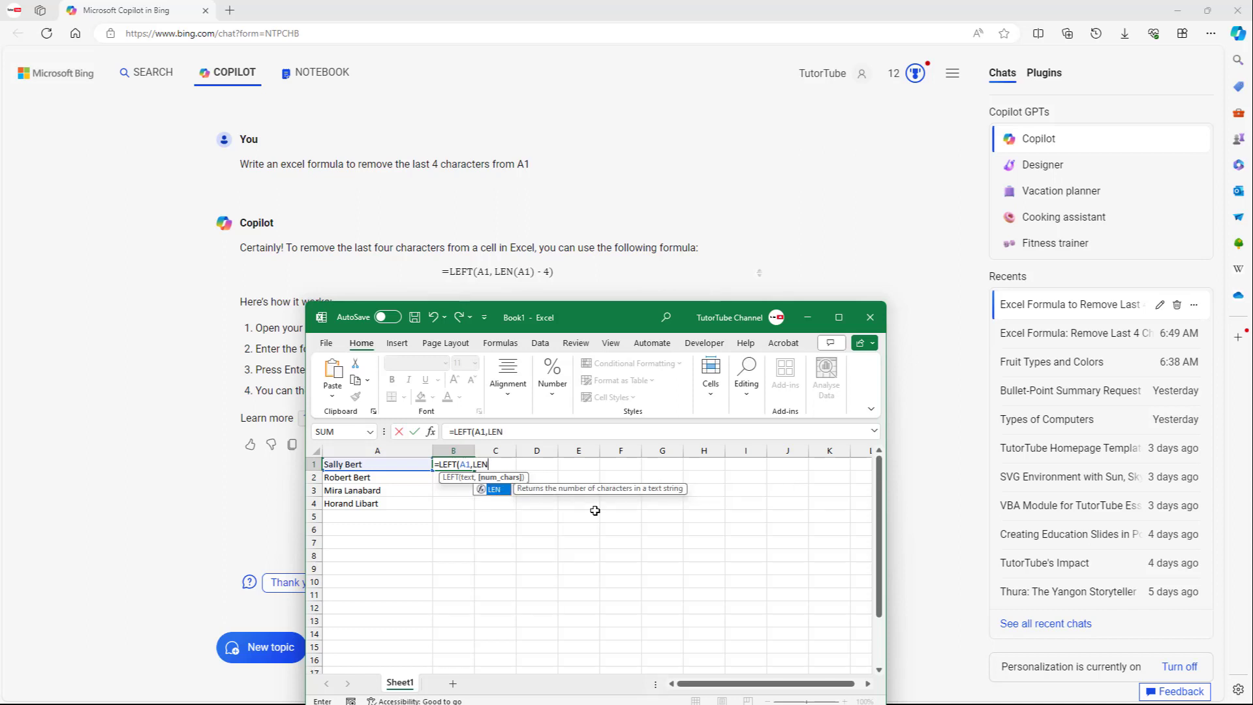
{"action": "type", "text": "("}
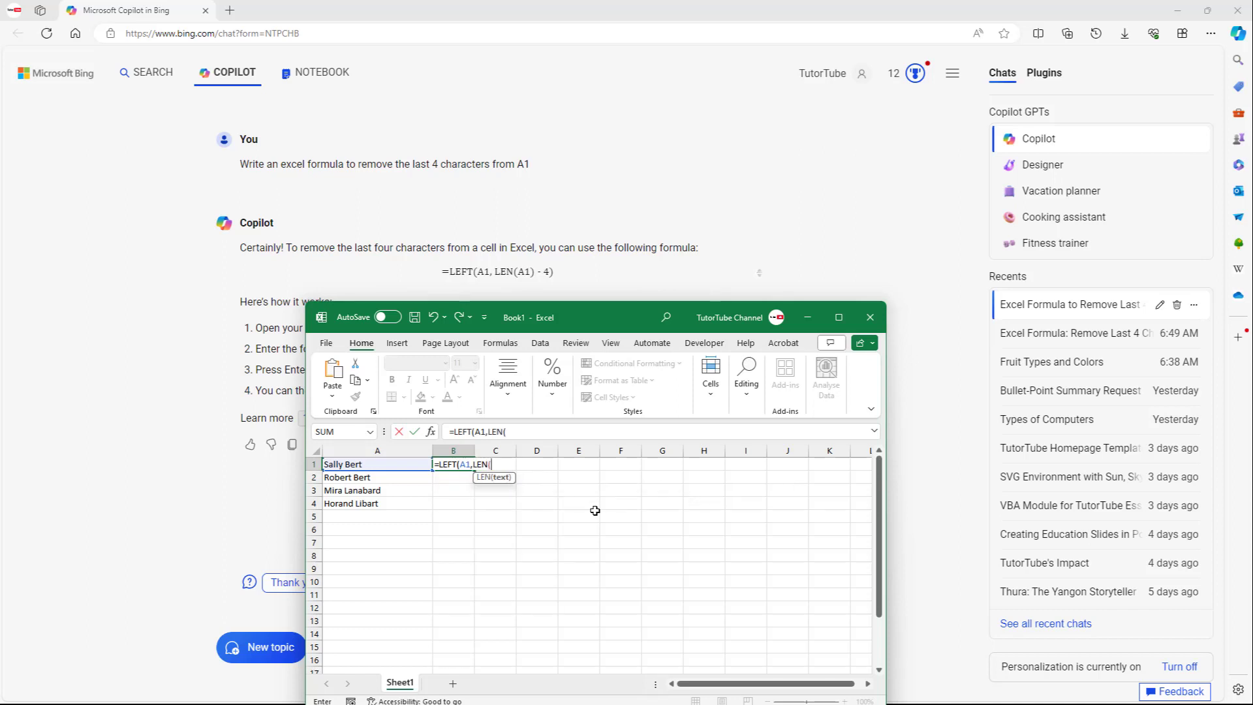
{"action": "type", "text": "A!"}
{"action": "key", "text": "BackSpace"}
{"action": "type", "text": "1"}
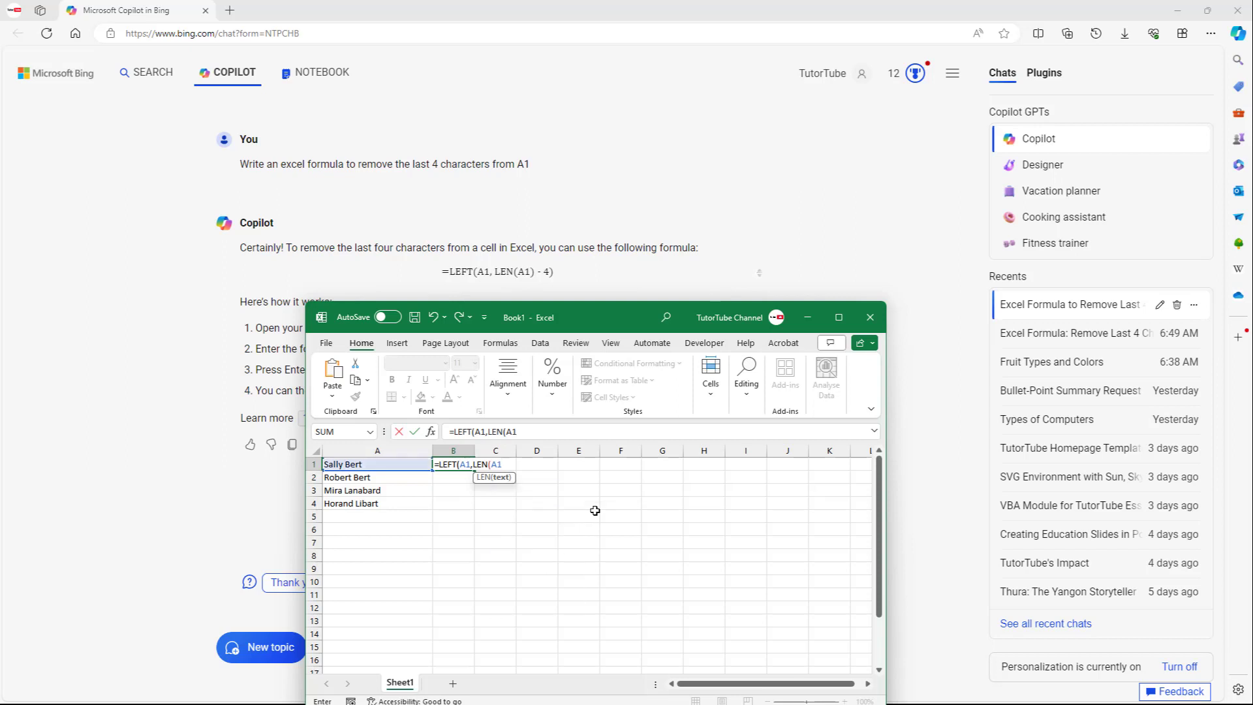
{"action": "type", "text": ")-"}
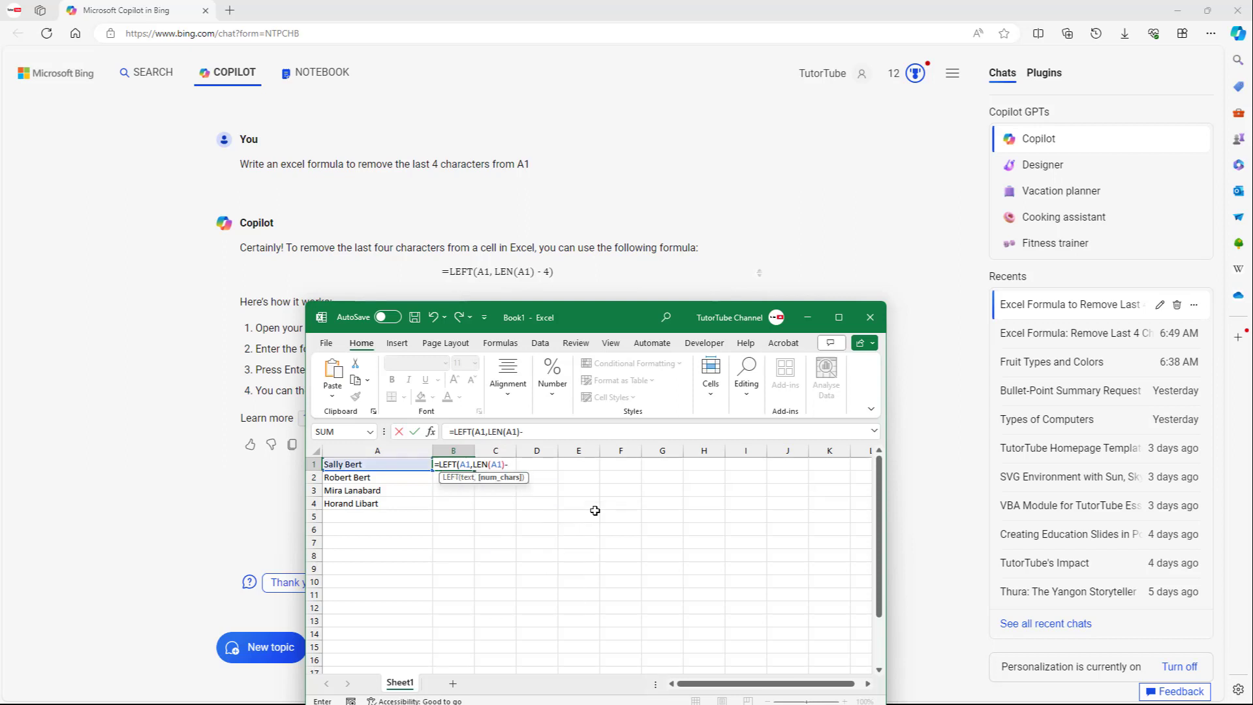
{"action": "type", "text": "4)"}
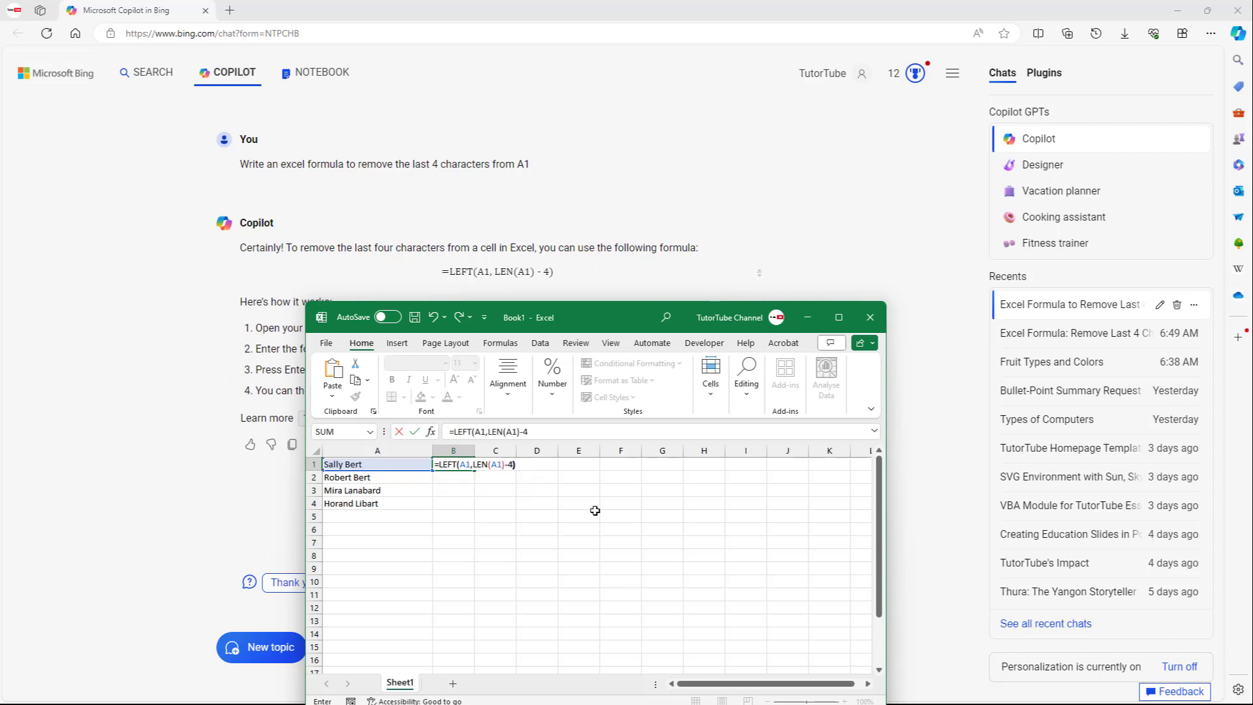
{"action": "key", "text": "Return"}
Step: Fill the B1 formula down to B4, widen column B, check B3, then minimize Excel
{"action": "key", "text": "Up"}
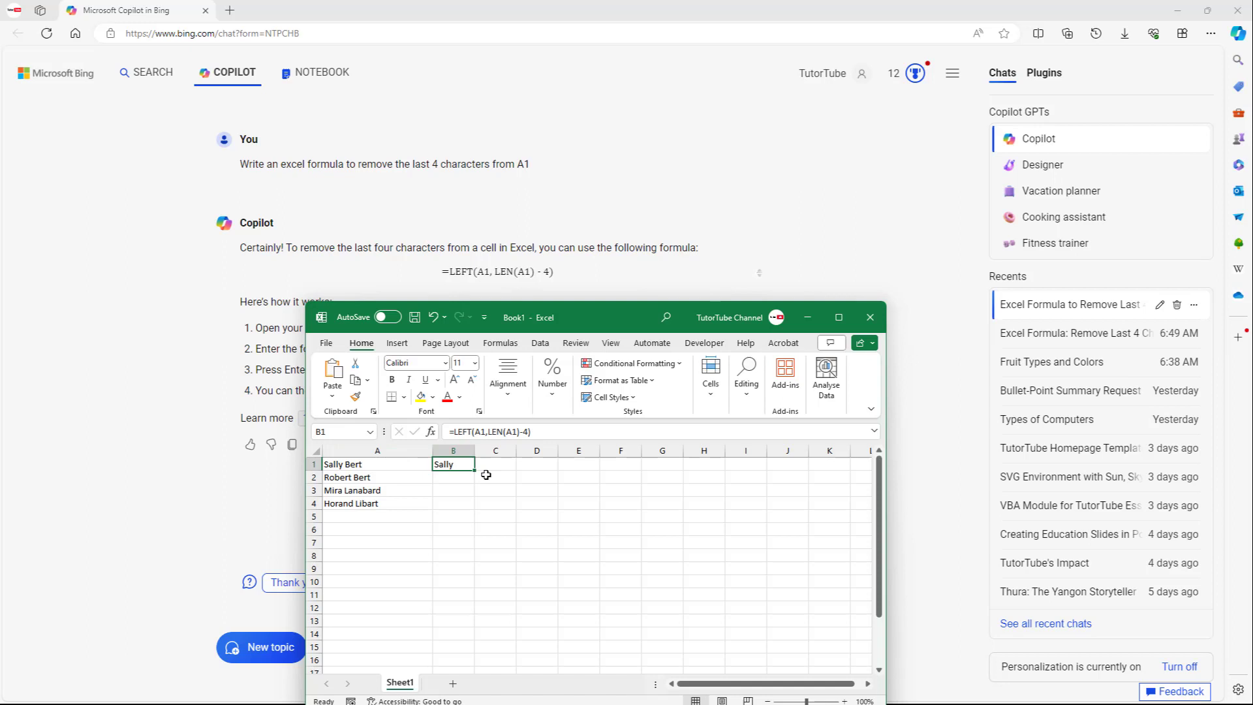
{"action": "left_click_drag", "start_coordinate": [476, 470], "coordinate": [466, 513]}
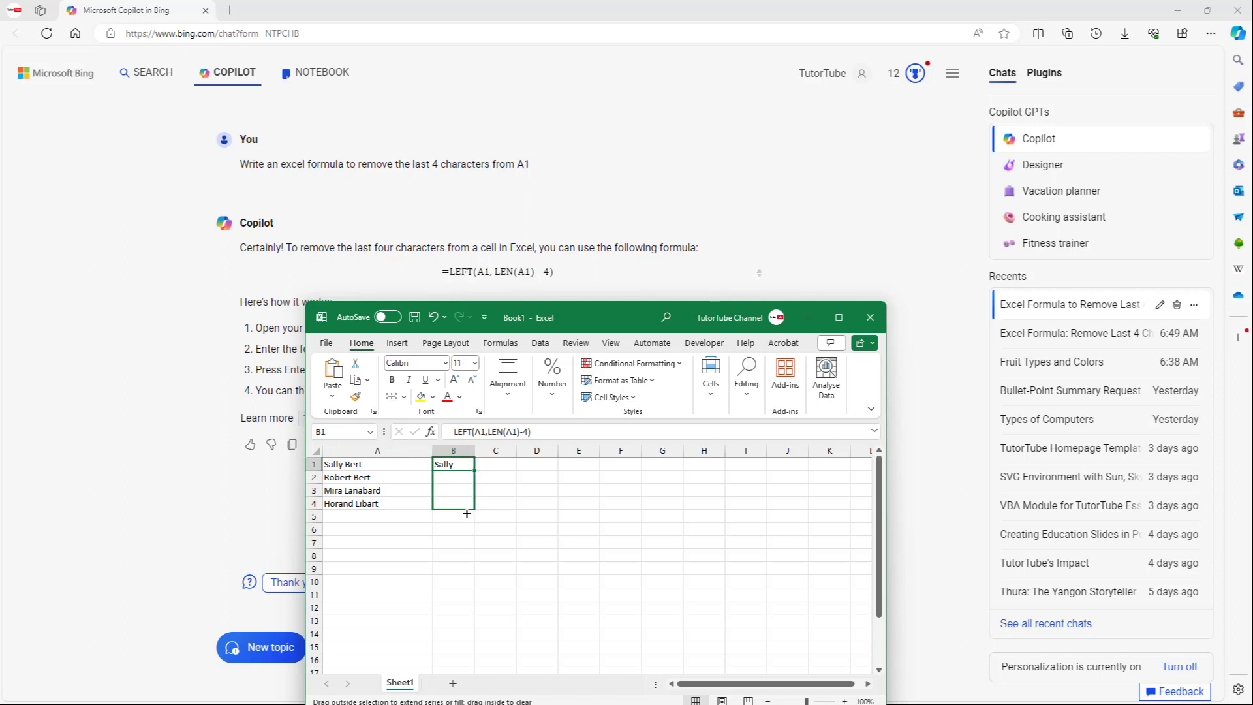
{"action": "left_click", "coordinate": [500, 502]}
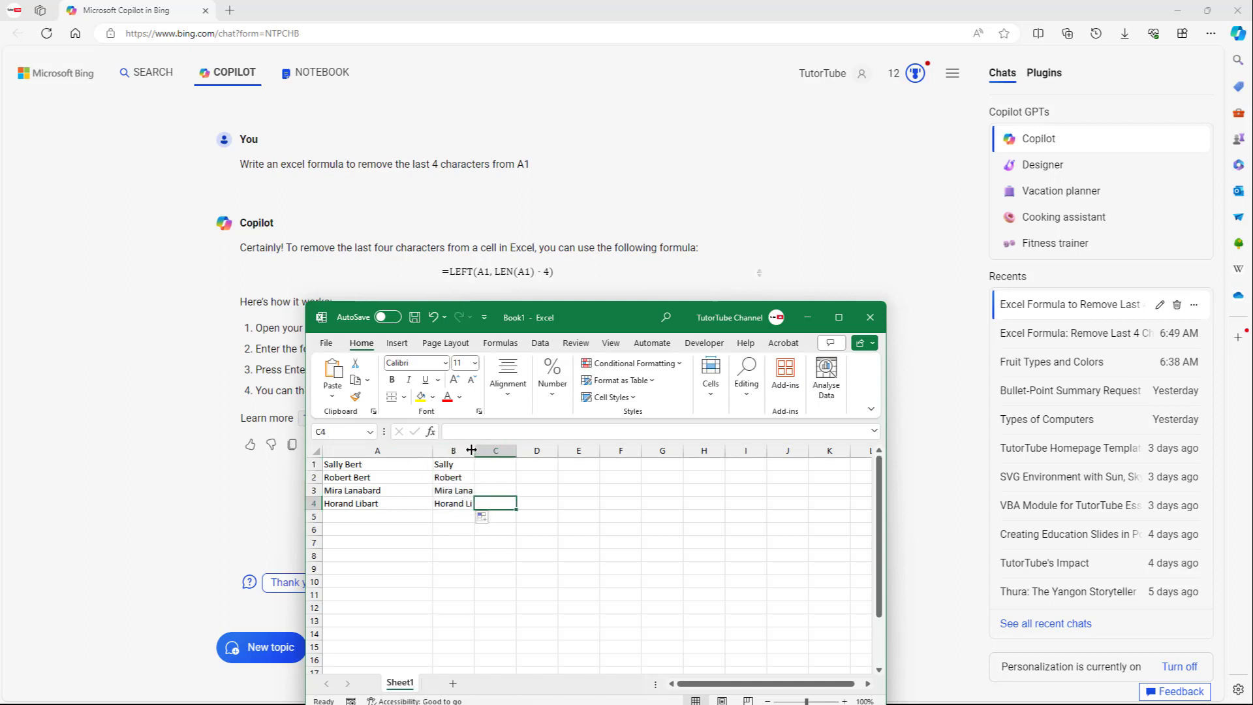
{"action": "left_click_drag", "start_coordinate": [474, 450], "coordinate": [575, 451]}
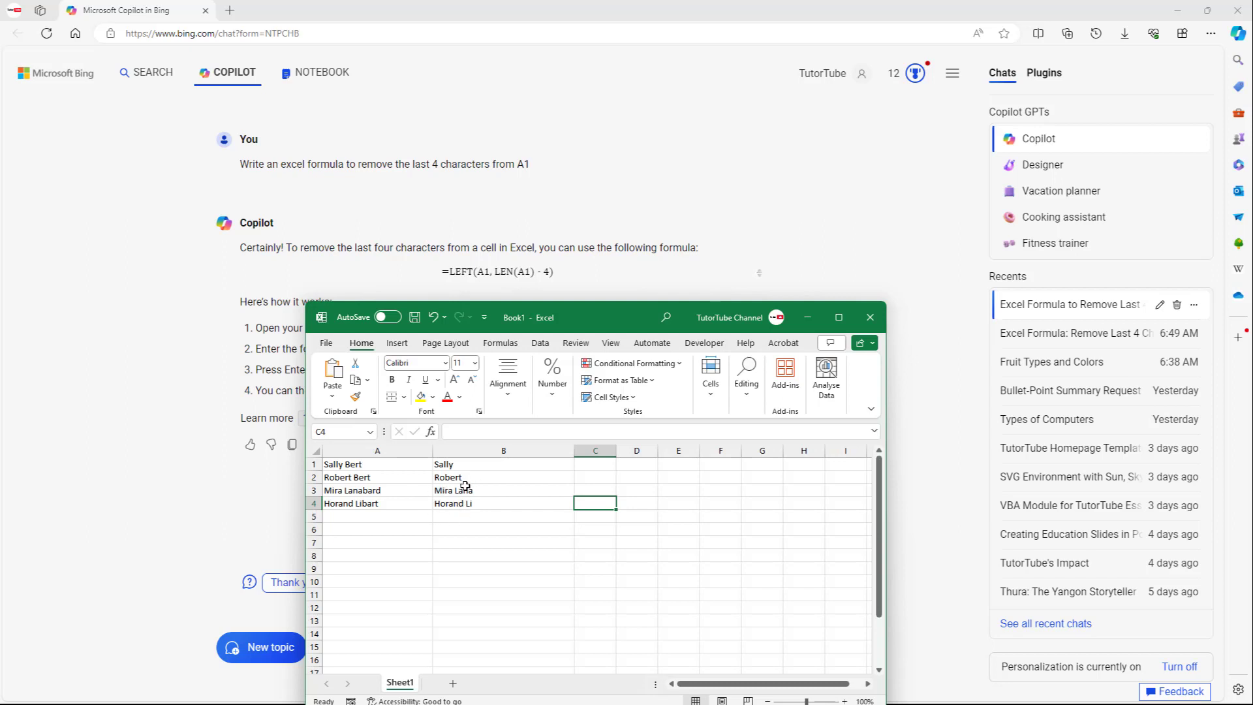
{"action": "left_click", "coordinate": [485, 493]}
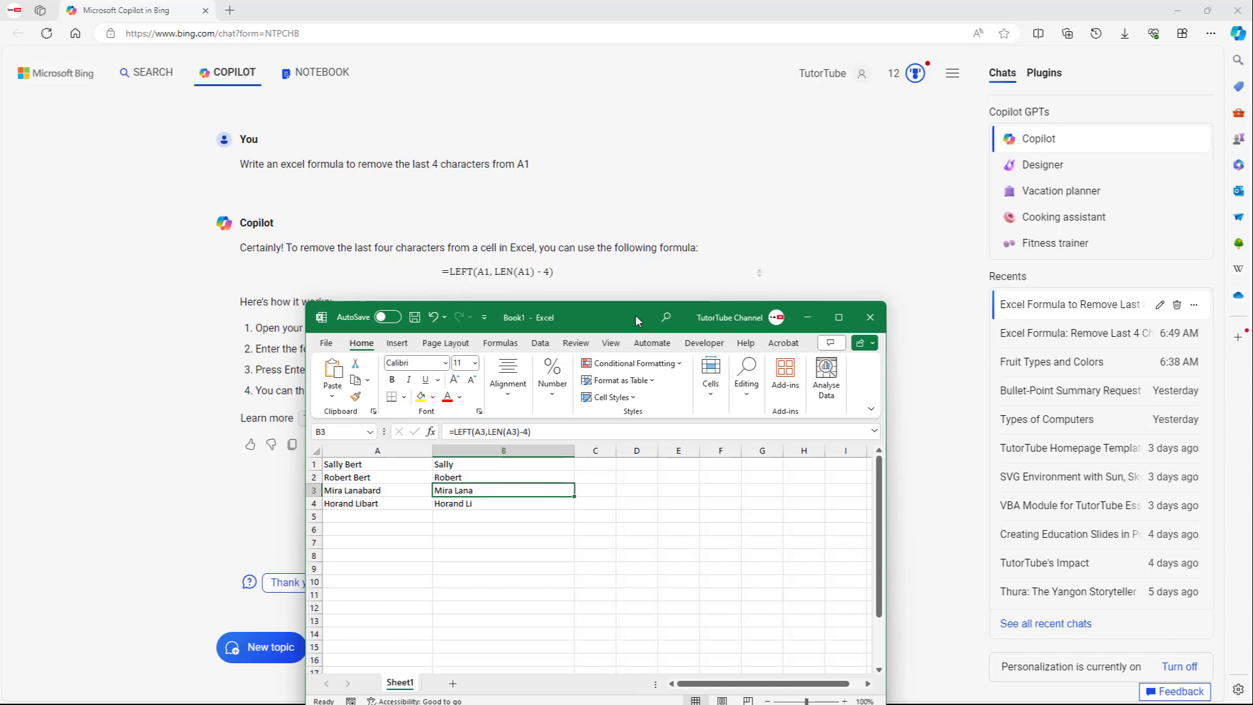
{"action": "left_click", "coordinate": [807, 318]}
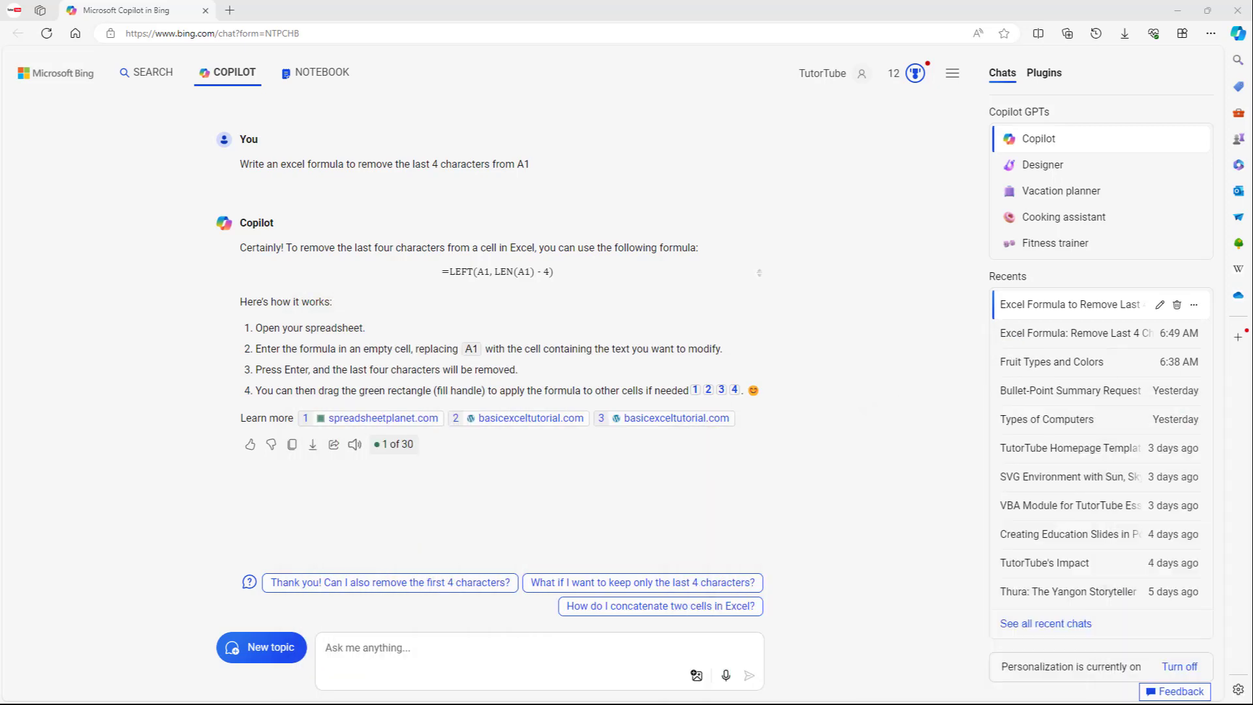